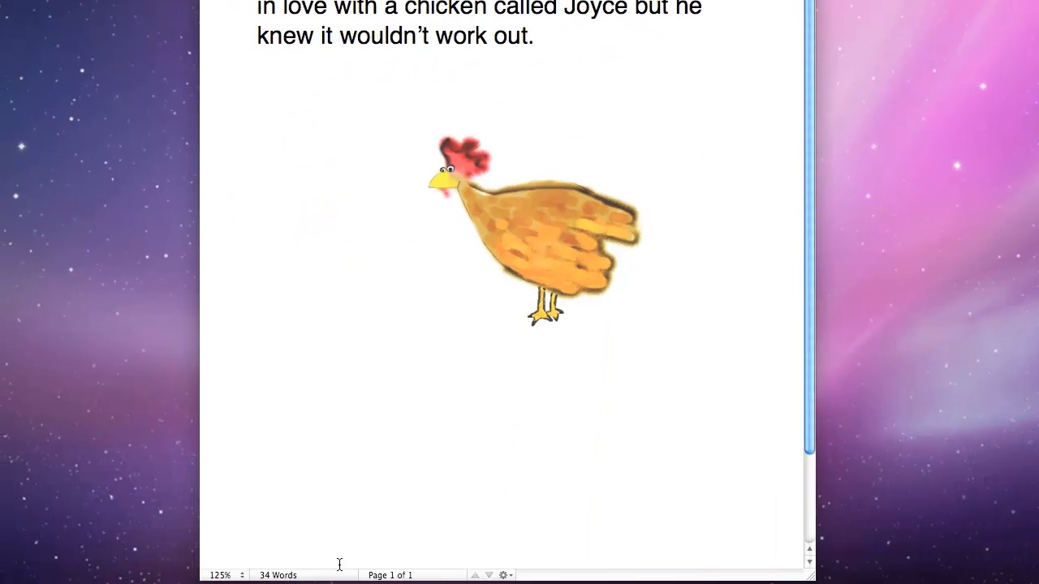
Enter "Gordon the Goose A Children's Story" in the page header in black text, correcting the misspelled word.
{"action": "mouse_move", "coordinate": [813, 406]}
{"action": "left_mouse_down"}
{"action": "mouse_move", "coordinate": [813, 500]}
{"action": "mouse_move", "coordinate": [812, 400]}
{"action": "left_mouse_up"}
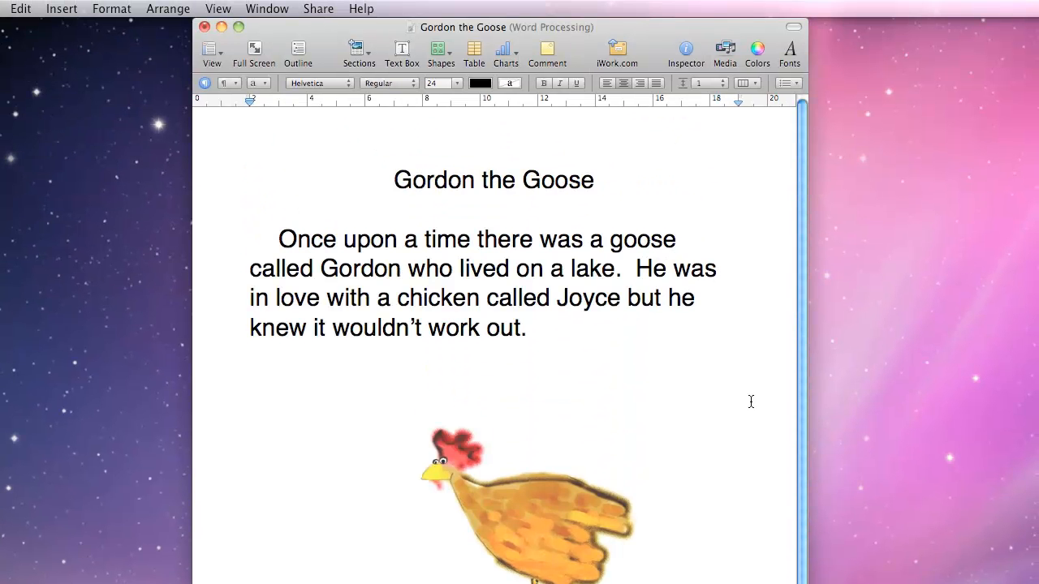
{"action": "left_click", "coordinate": [303, 150]}
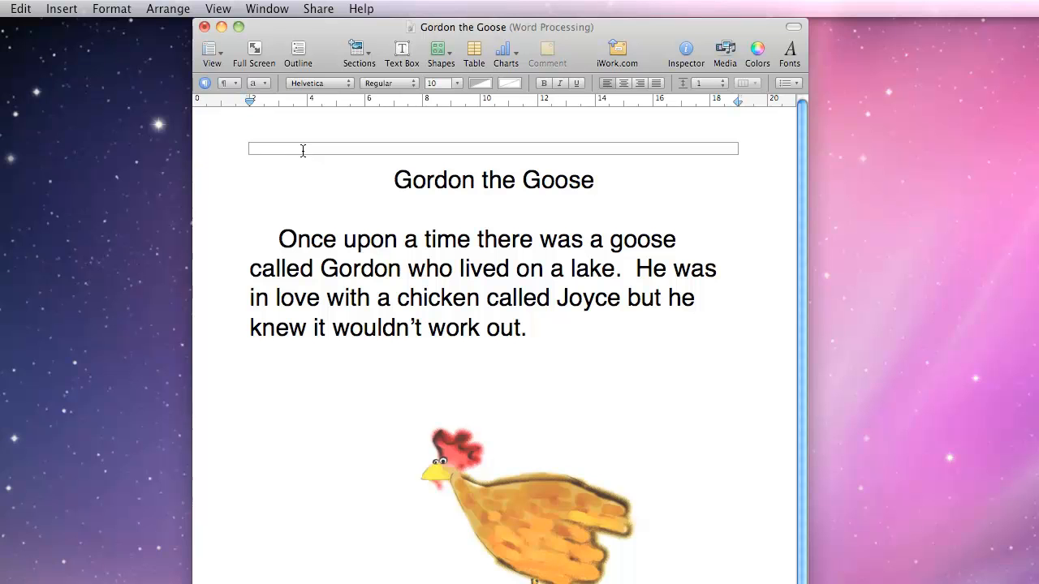
{"action": "left_click", "coordinate": [481, 82]}
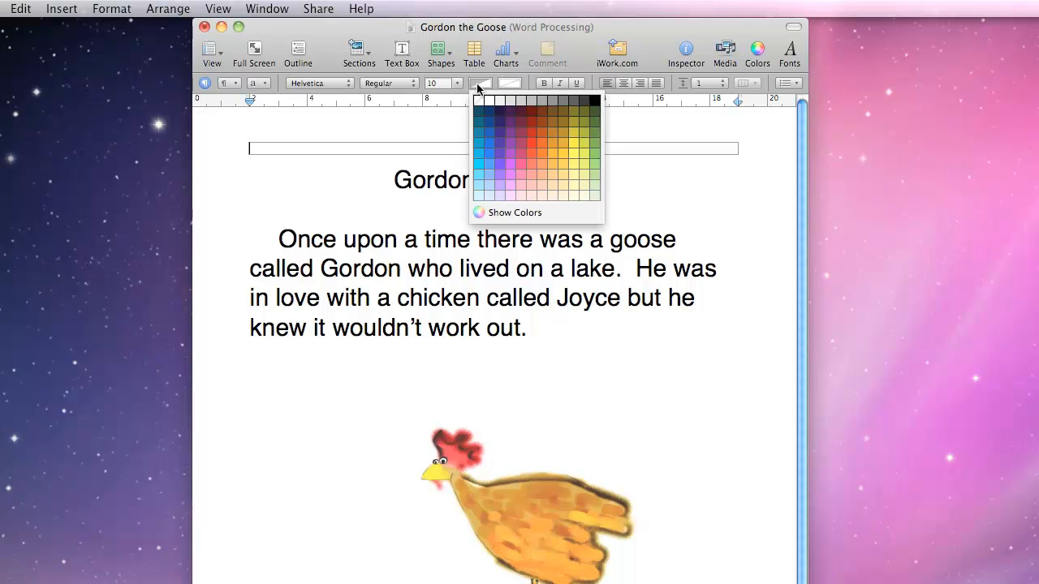
{"action": "left_click", "coordinate": [595, 101]}
{"action": "type", "text": "Gordeon the"}
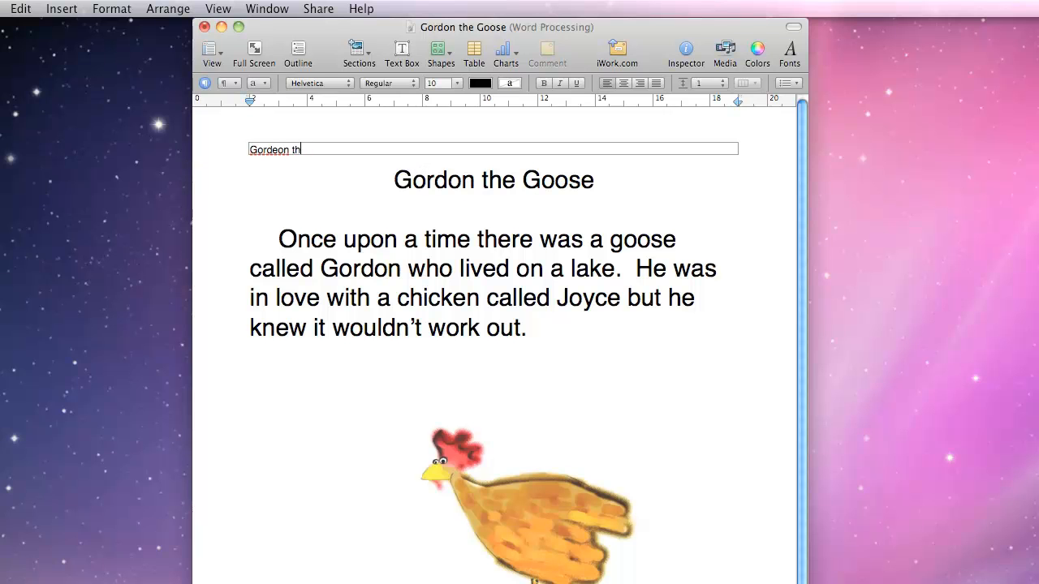
{"action": "key", "text": "BackSpace"}
{"action": "type", "text": "on the Goose   A Chilre"}
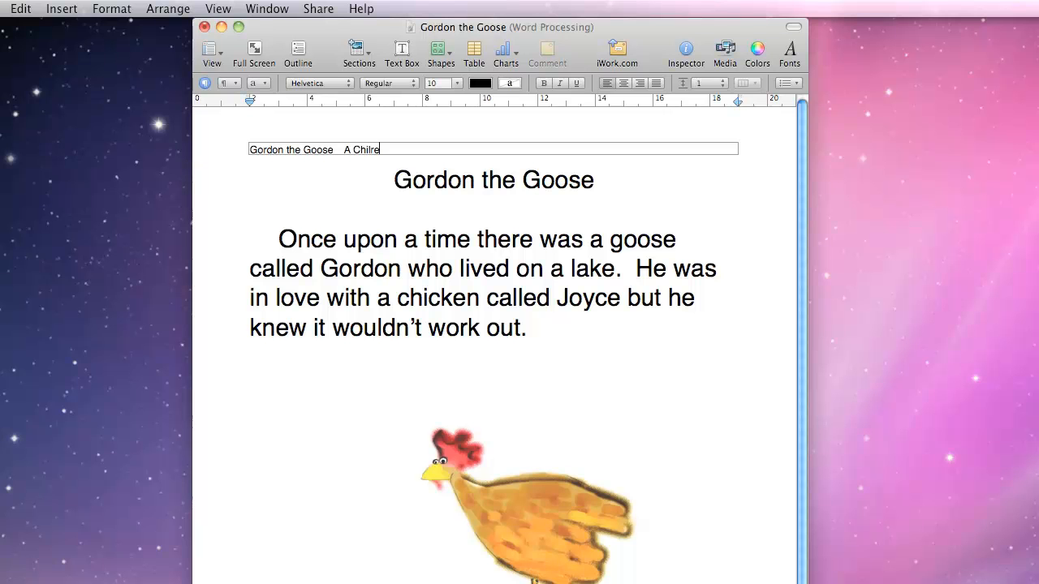
{"action": "type", "text": "n's Story"}
{"action": "right_click", "coordinate": [370, 151]}
{"action": "left_click", "coordinate": [403, 160]}
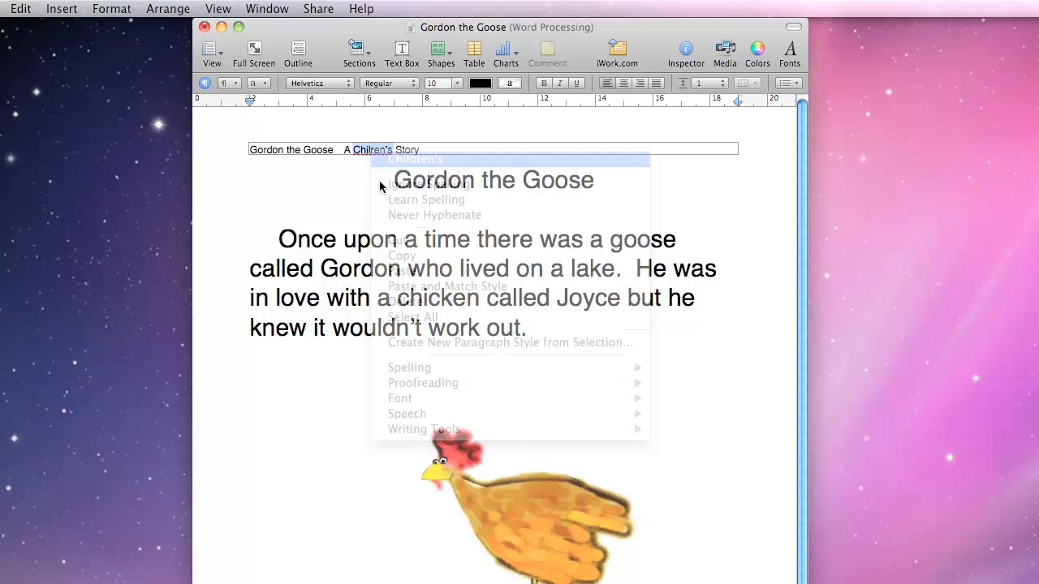
{"action": "left_click", "coordinate": [366, 181]}
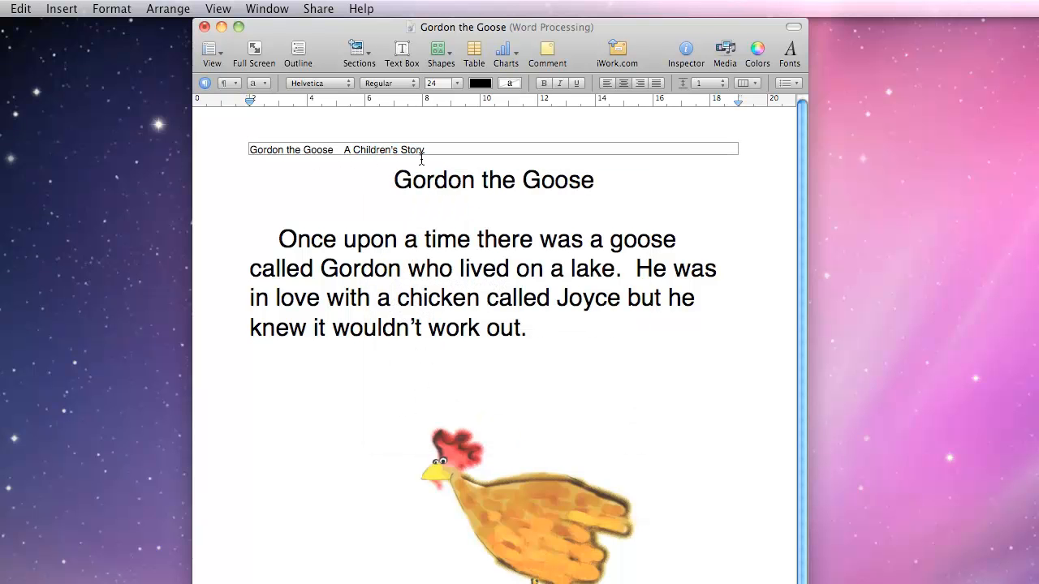
Space out the header so "A Children's Story" sits toward the right margin and "Gordon the Goose" is slightly indented.
{"action": "left_click", "coordinate": [347, 154]}
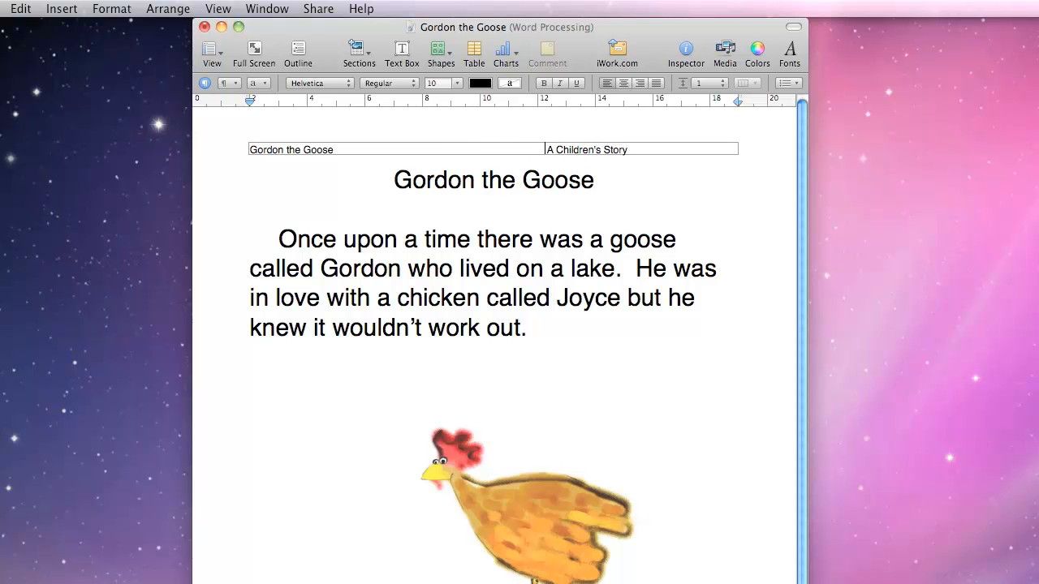
{"action": "left_click", "coordinate": [250, 148]}
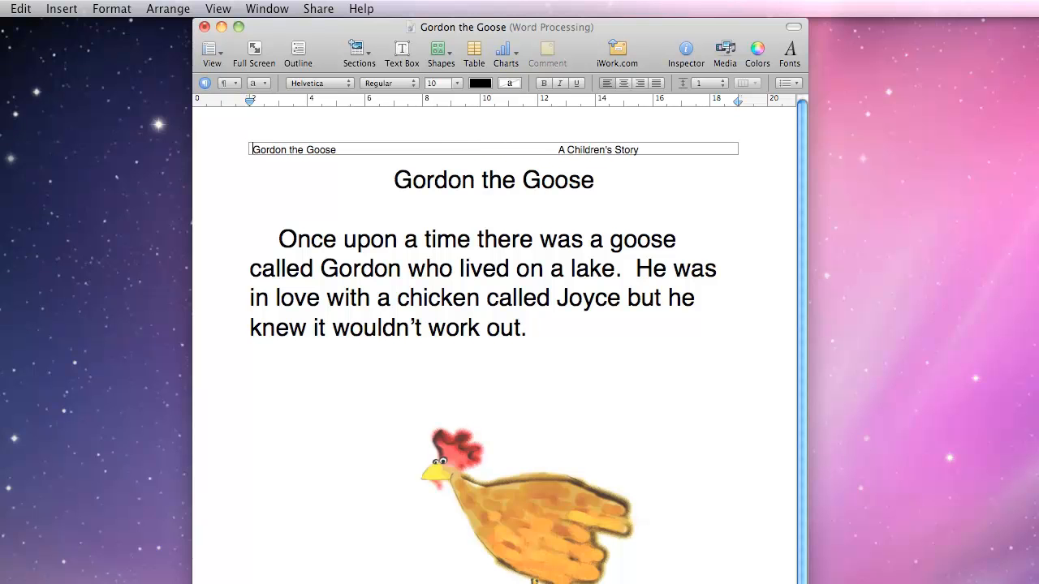
{"action": "left_click", "coordinate": [368, 209]}
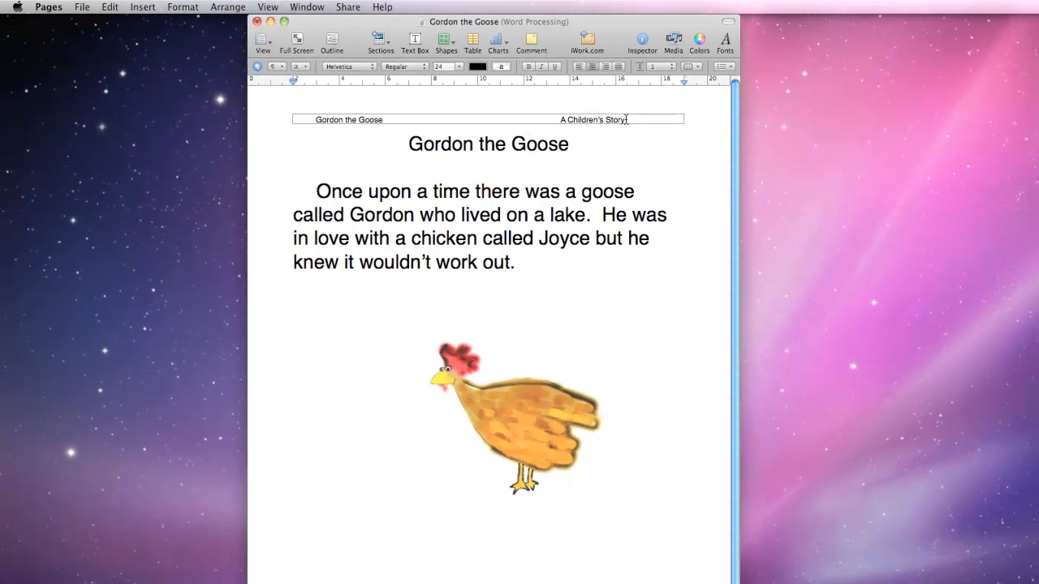
Recolour the header text mid-grey and lower its opacity so it looks faint.
{"action": "left_click_drag", "start_coordinate": [626, 119], "coordinate": [301, 120]}
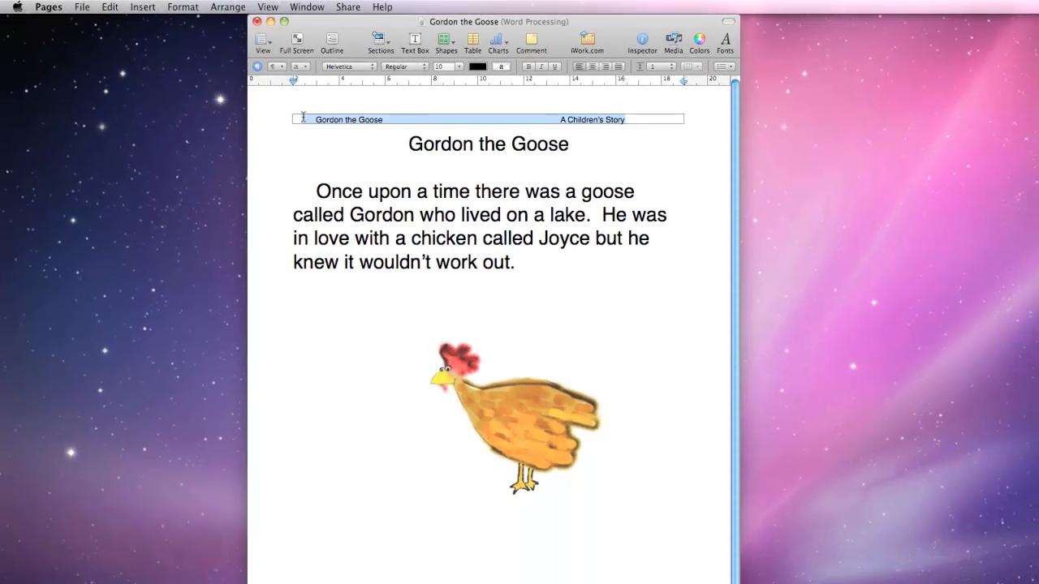
{"action": "left_click", "coordinate": [699, 42]}
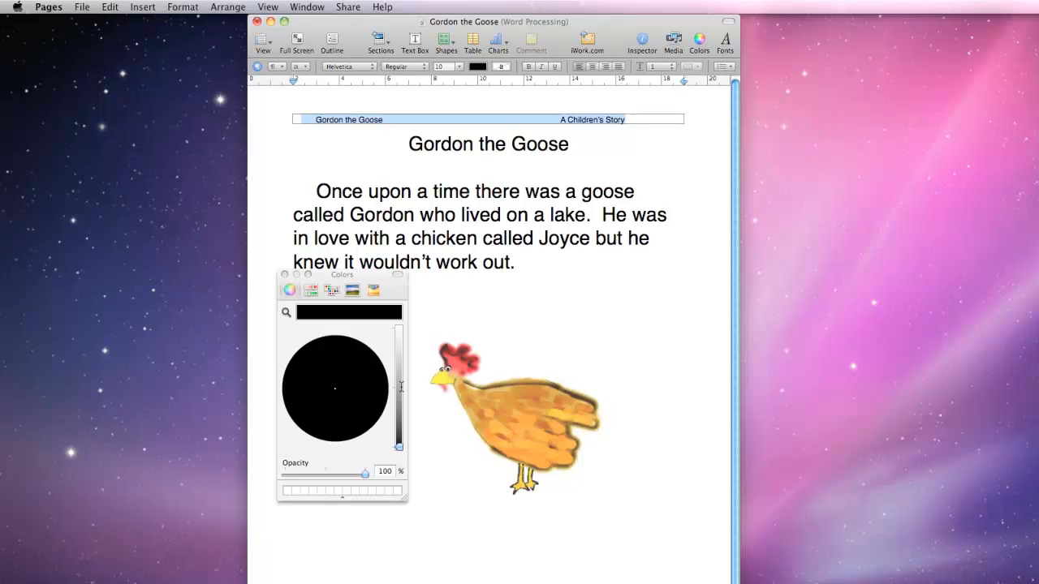
{"action": "left_click_drag", "start_coordinate": [401, 387], "coordinate": [400, 399]}
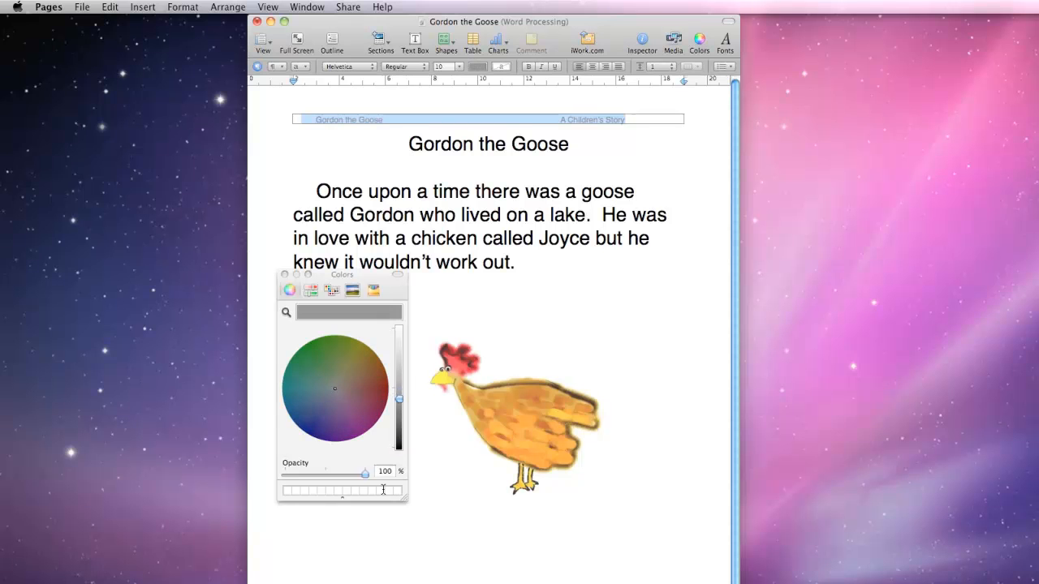
{"action": "left_click_drag", "start_coordinate": [332, 475], "coordinate": [329, 475]}
{"action": "left_click", "coordinate": [620, 147]}
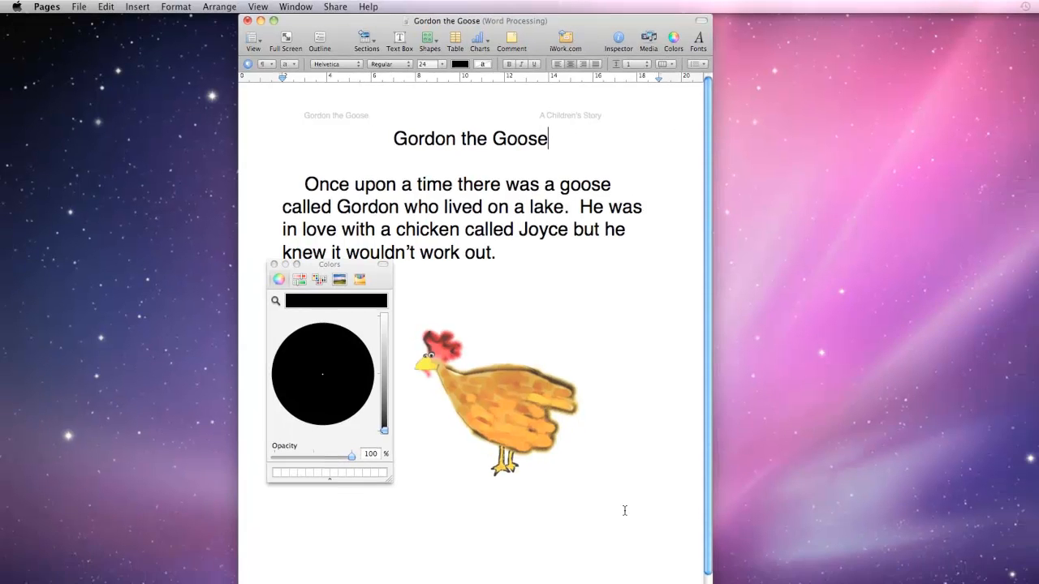
Add two lines of random filler text below the chicken picture, push them onto a second page, and move the Colors window off the document.
{"action": "left_click", "coordinate": [475, 565]}
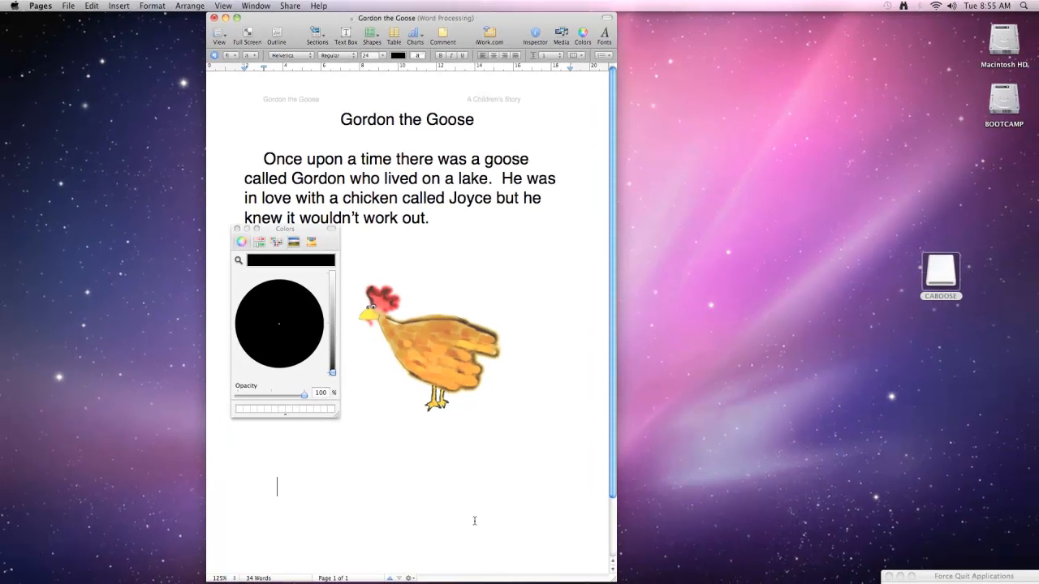
{"action": "type", "text": "kdjfkdsjflkskljflksldkfkldsklfklsdfkldsklfkldsklfklsdfkldsklfkldsklfkldsjklfkldsfkljdsklf"}
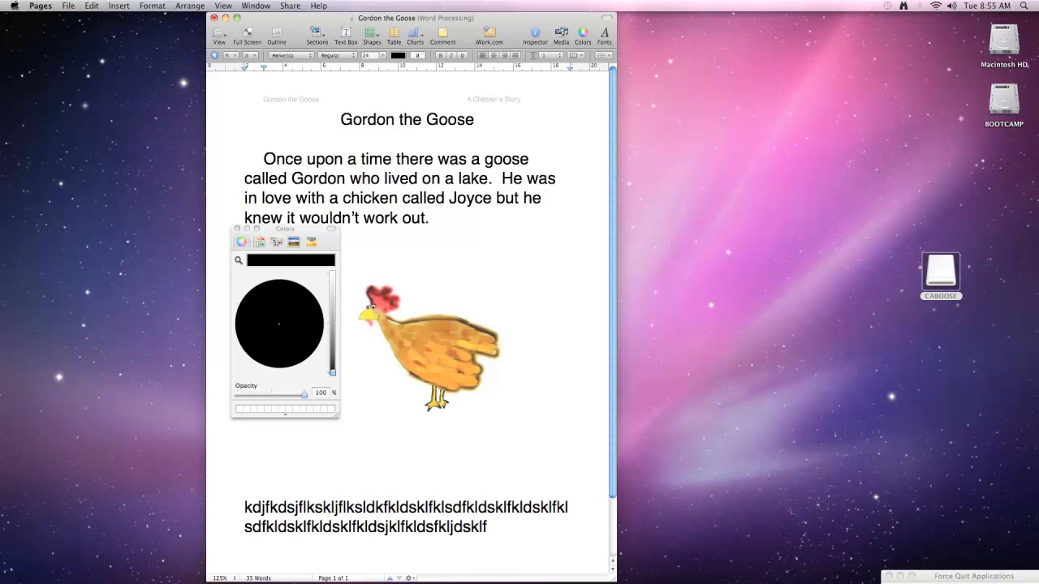
{"action": "left_click", "coordinate": [246, 508]}
{"action": "key", "text": "Return"}
{"action": "key", "text": "Return"}
{"action": "key", "text": "Return"}
{"action": "key", "text": "Return"}
{"action": "key", "text": "Return"}
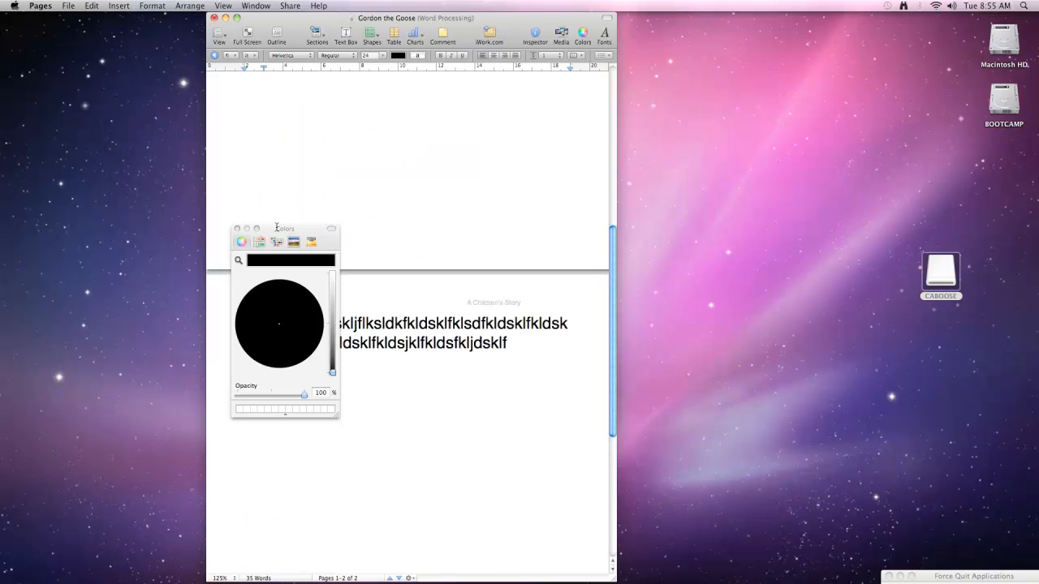
{"action": "left_click_drag", "start_coordinate": [277, 228], "coordinate": [761, 107]}
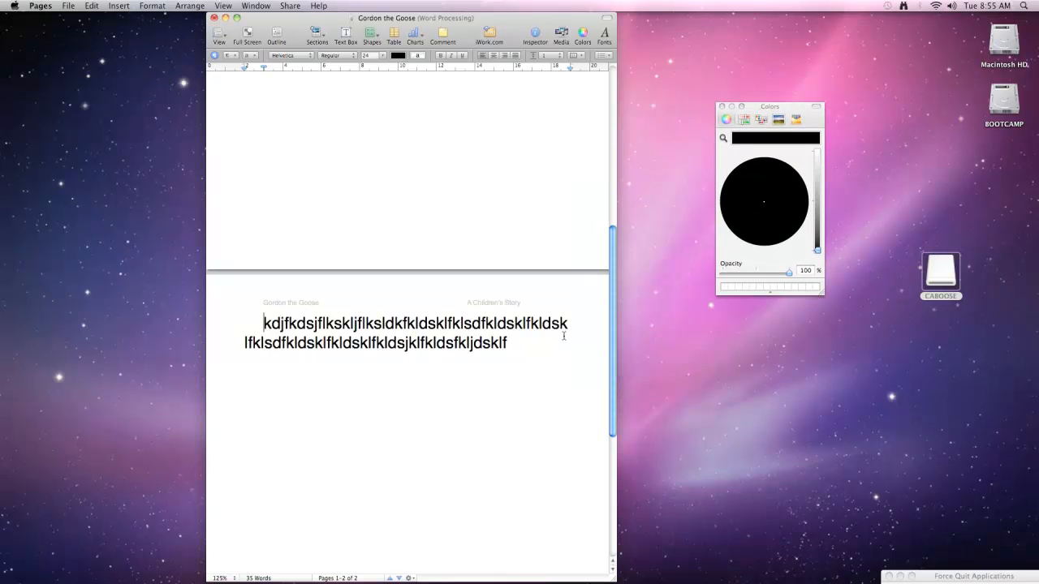
Enter "English Assignment 3 2011" followed by the author's full name in the first page's footer.
{"action": "left_click_drag", "start_coordinate": [614, 344], "coordinate": [545, 296]}
{"action": "left_click", "coordinate": [351, 490]}
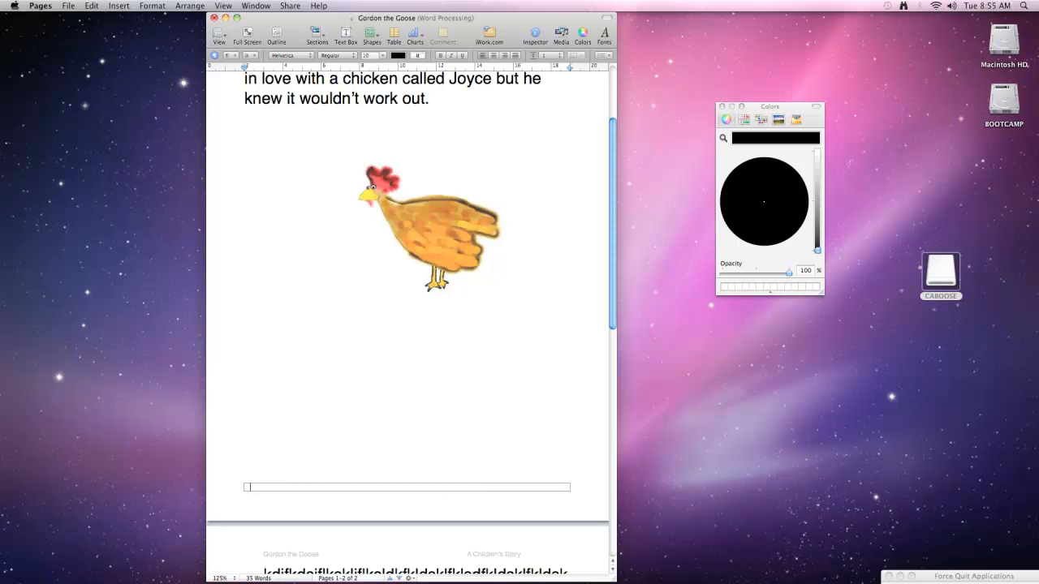
{"action": "type", "text": "English Assignment 3  2011   Aaron Agius"}
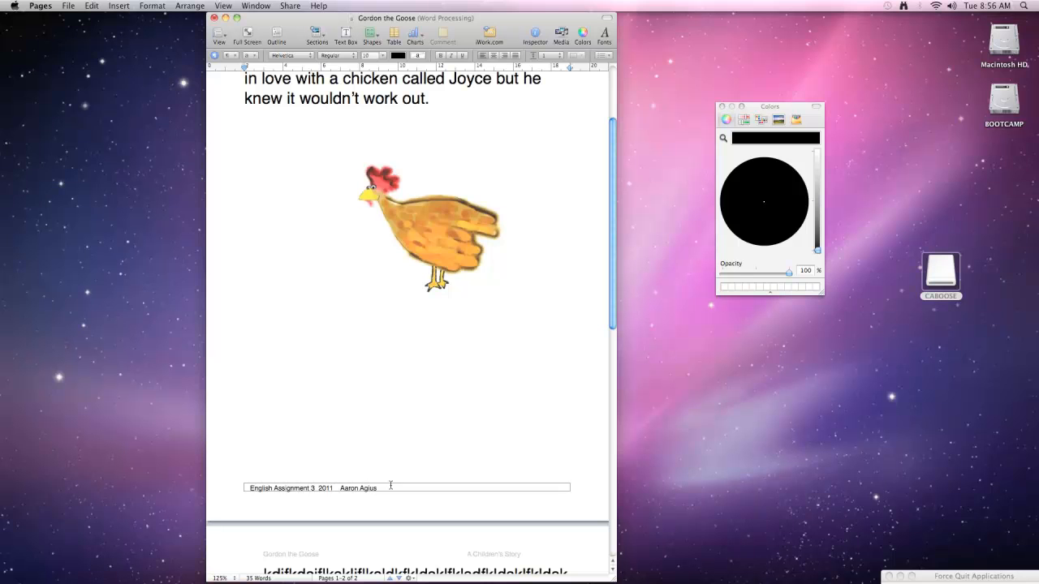
Recolour the footer text mid-grey and set its opacity to 65%.
{"action": "left_click_drag", "start_coordinate": [251, 488], "coordinate": [380, 492]}
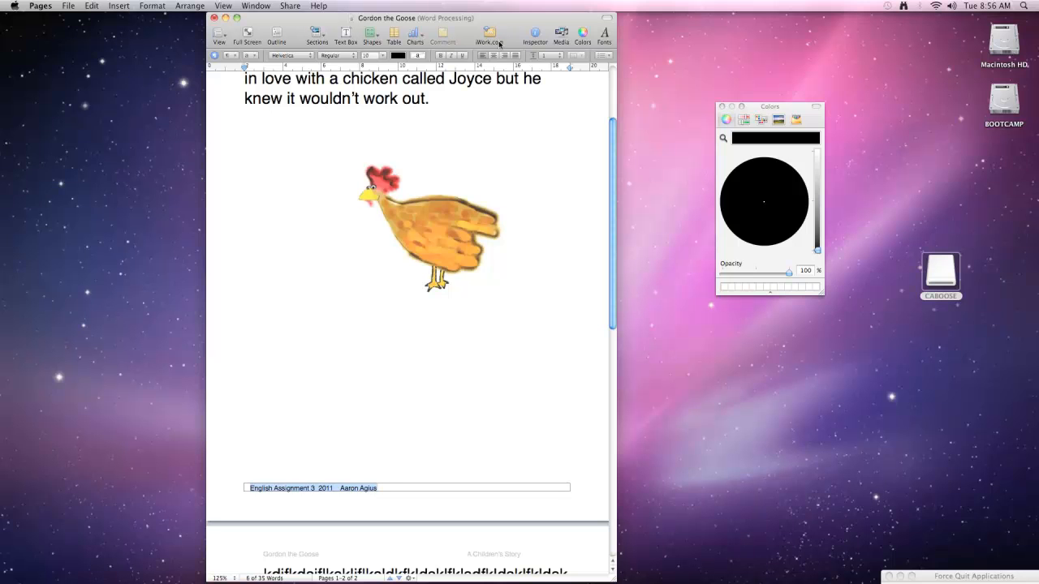
{"action": "left_click", "coordinate": [584, 35]}
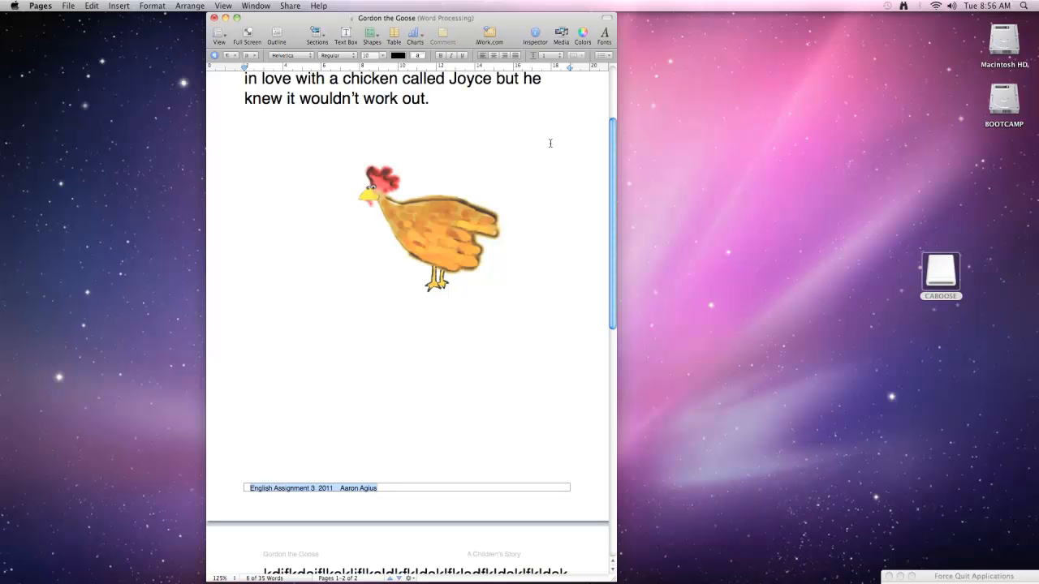
{"action": "left_click", "coordinate": [583, 36]}
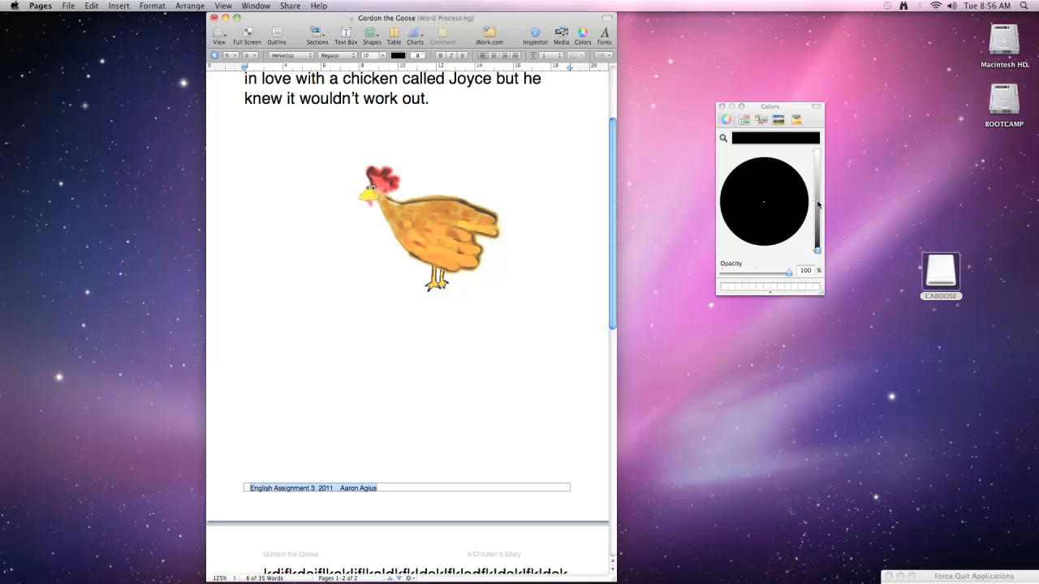
{"action": "left_click", "coordinate": [818, 204]}
{"action": "left_click", "coordinate": [767, 273]}
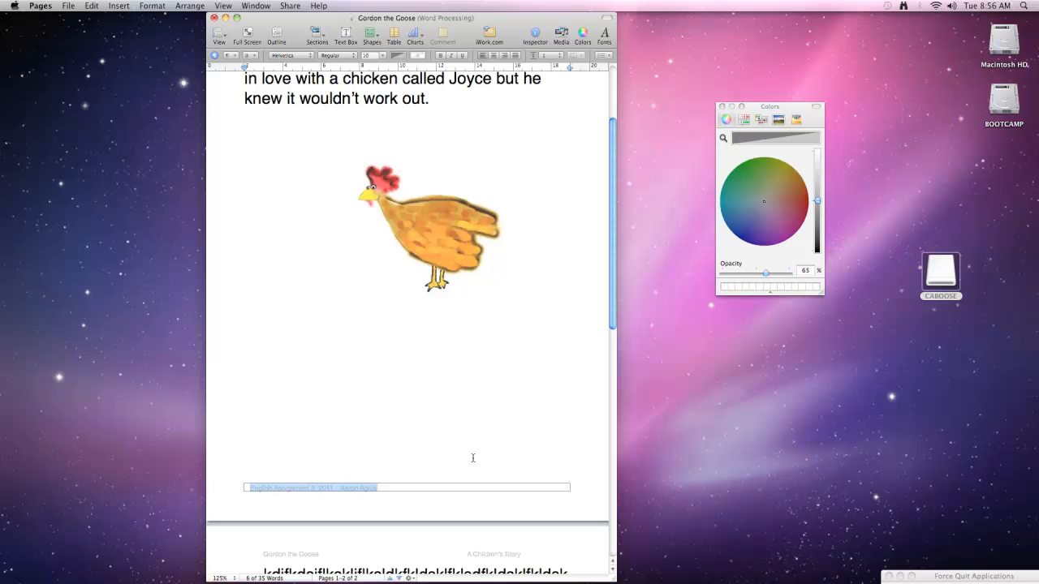
{"action": "left_click", "coordinate": [421, 494]}
{"action": "left_click", "coordinate": [489, 426]}
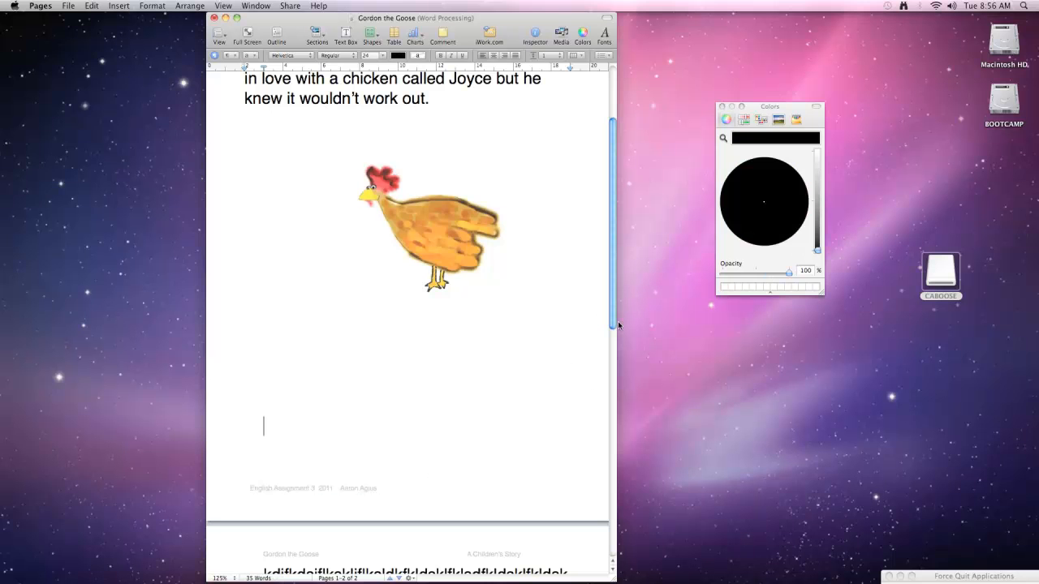
Check the footer on page two, and set the story paragraph's line spacing to 1.5.
{"action": "left_click_drag", "start_coordinate": [612, 297], "coordinate": [608, 536]}
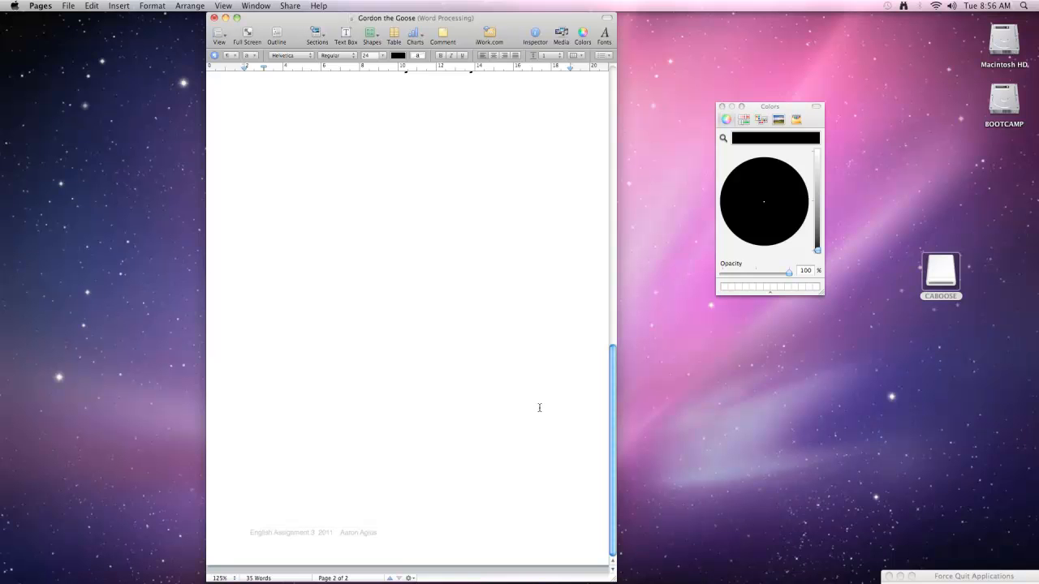
{"action": "left_click_drag", "start_coordinate": [612, 415], "coordinate": [618, 122]}
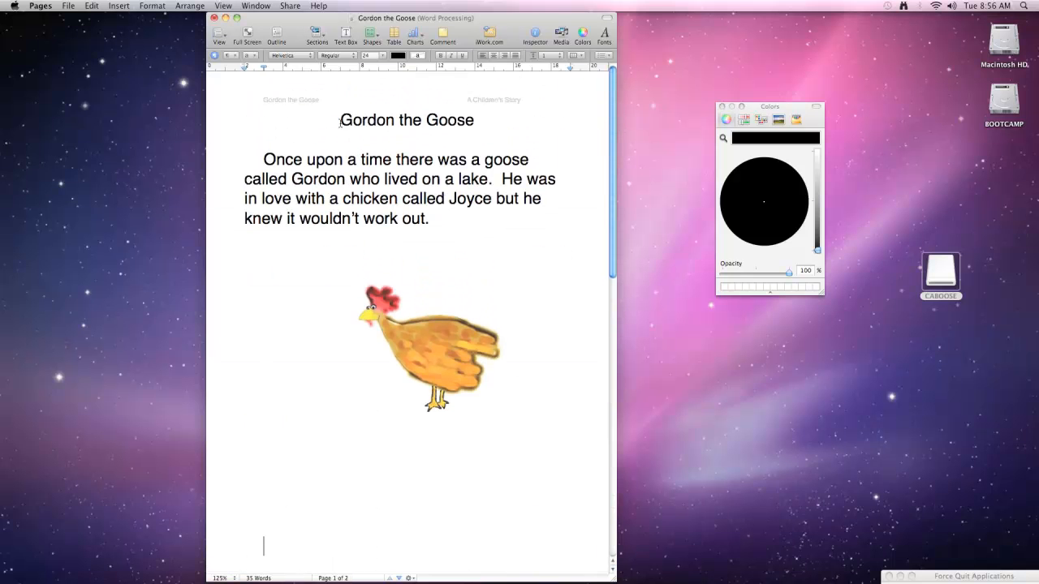
{"action": "left_click_drag", "start_coordinate": [263, 154], "coordinate": [485, 226]}
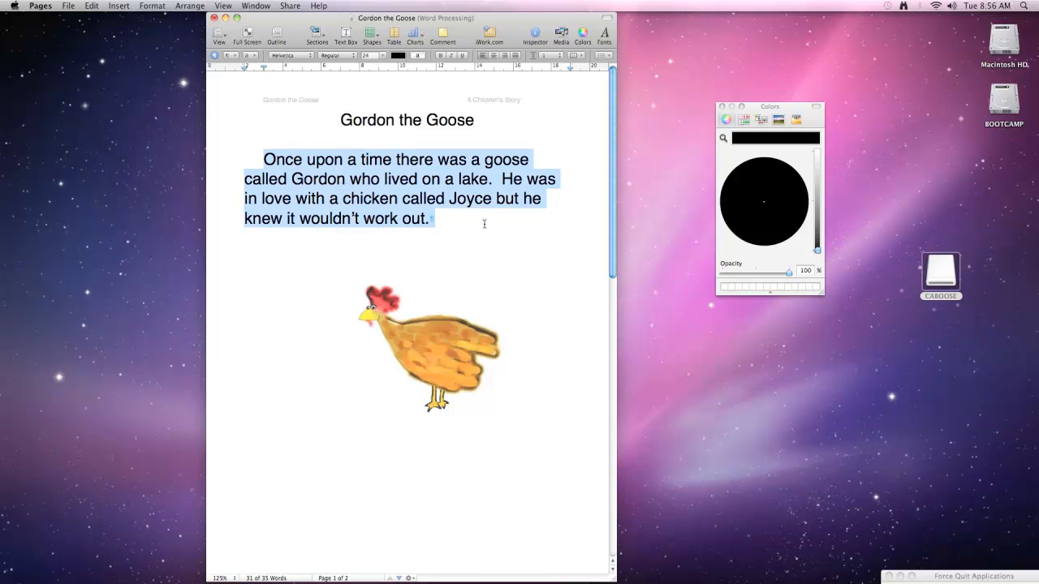
{"action": "left_click", "coordinate": [558, 57]}
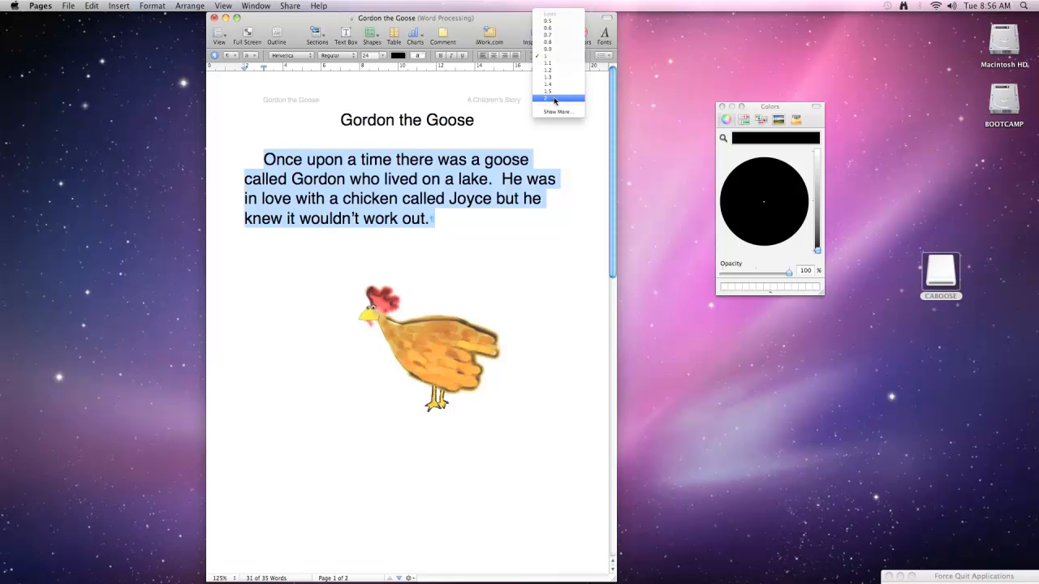
{"action": "left_click", "coordinate": [556, 91]}
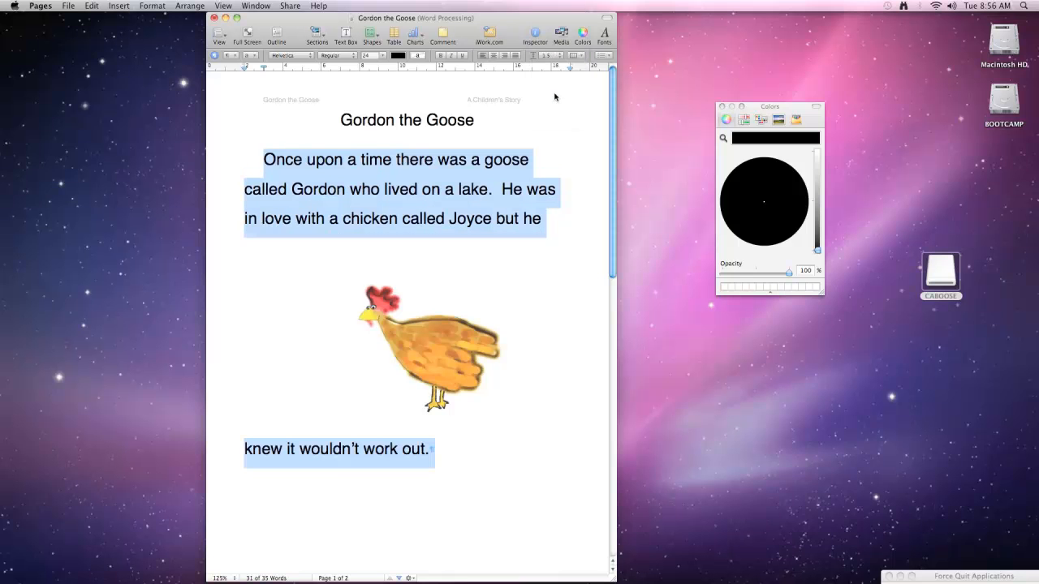
{"action": "left_click", "coordinate": [511, 301]}
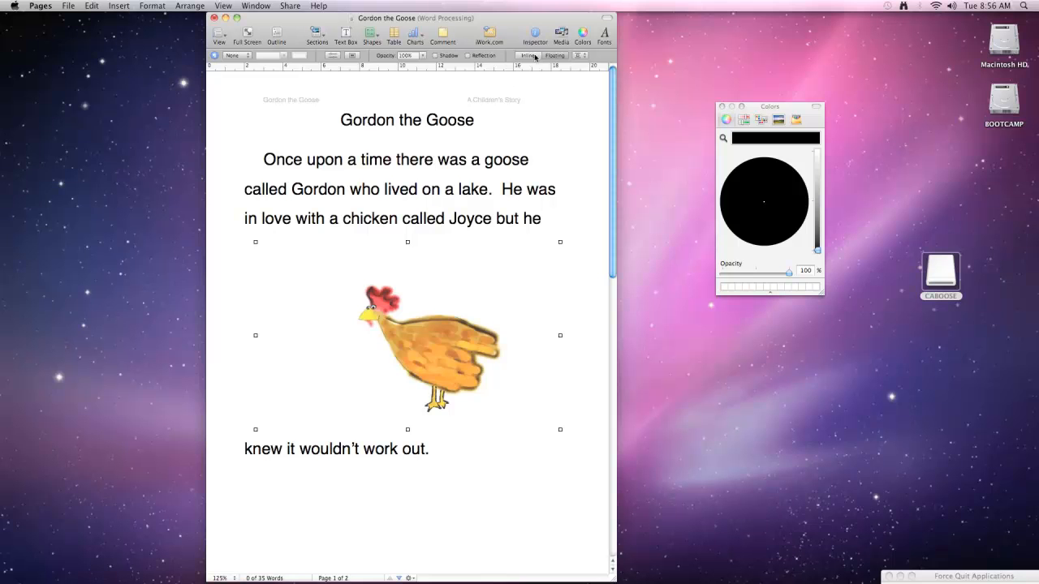
Set the story paragraph's line spacing back to 1.
{"action": "left_click_drag", "start_coordinate": [264, 160], "coordinate": [557, 250]}
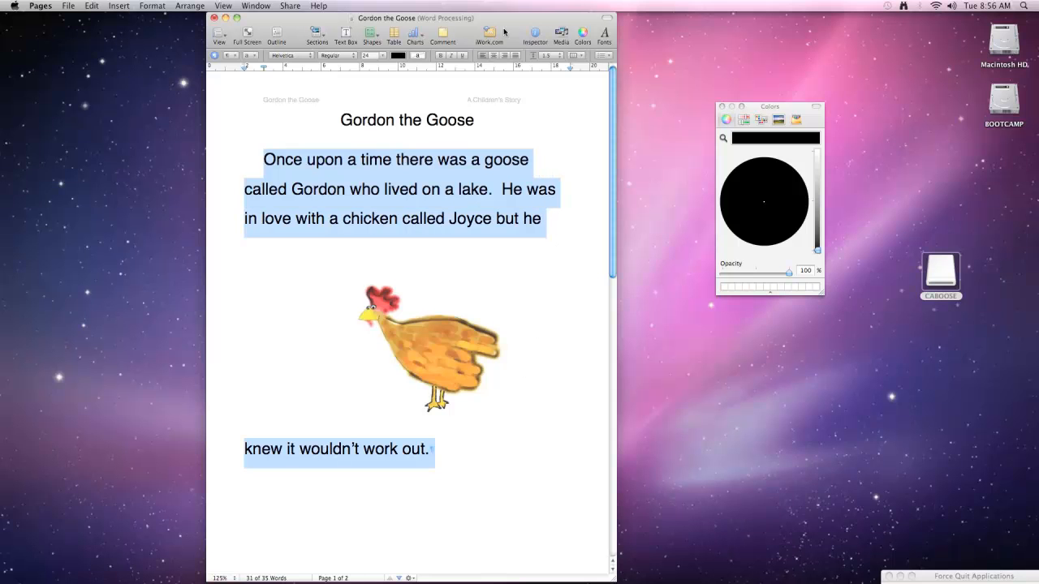
{"action": "left_click", "coordinate": [561, 58]}
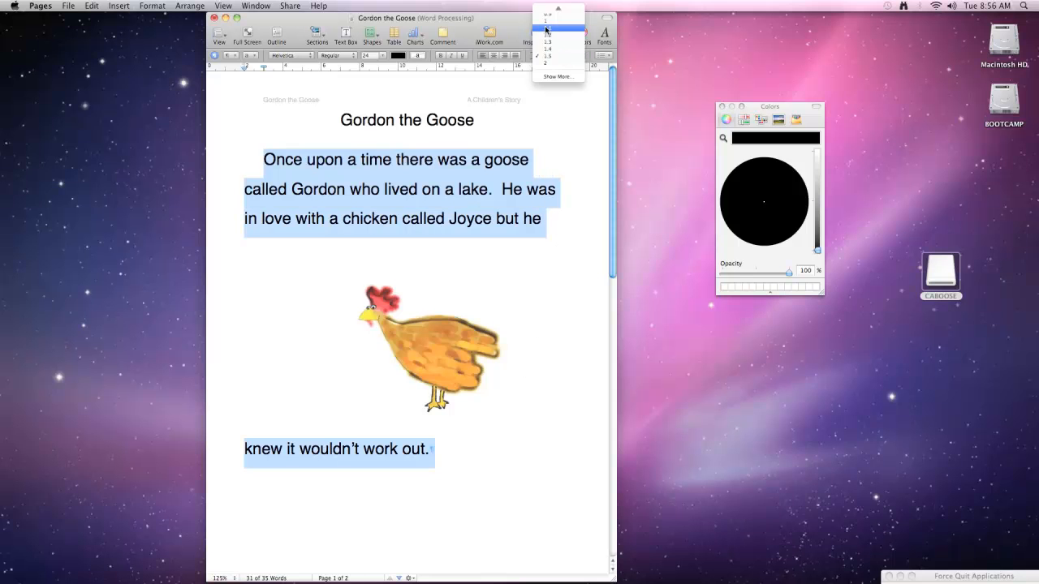
{"action": "left_click", "coordinate": [548, 21]}
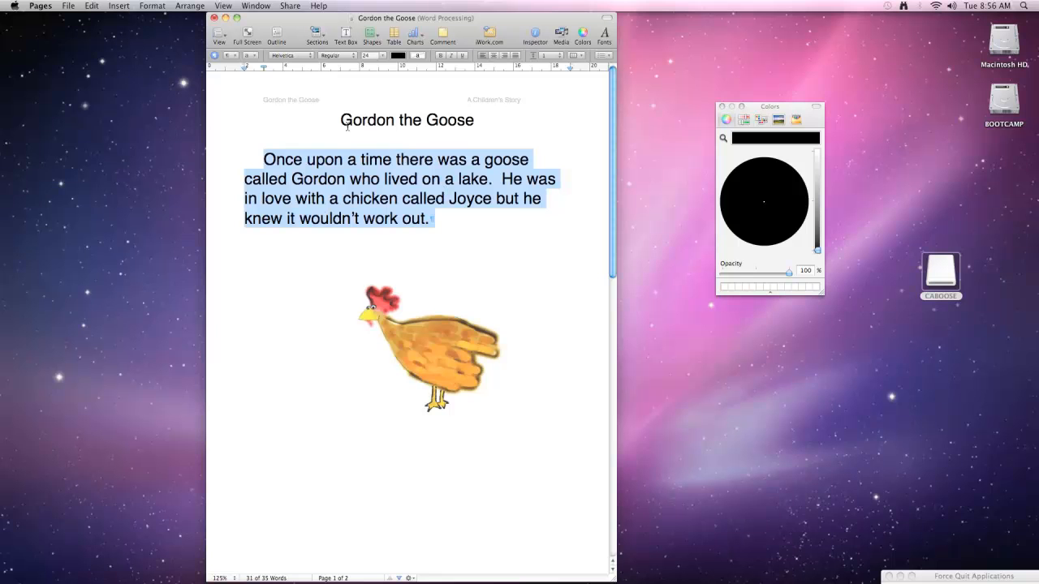
Open the Inspector, view the Document settings, and show the Text spacing settings.
{"action": "left_click", "coordinate": [536, 34]}
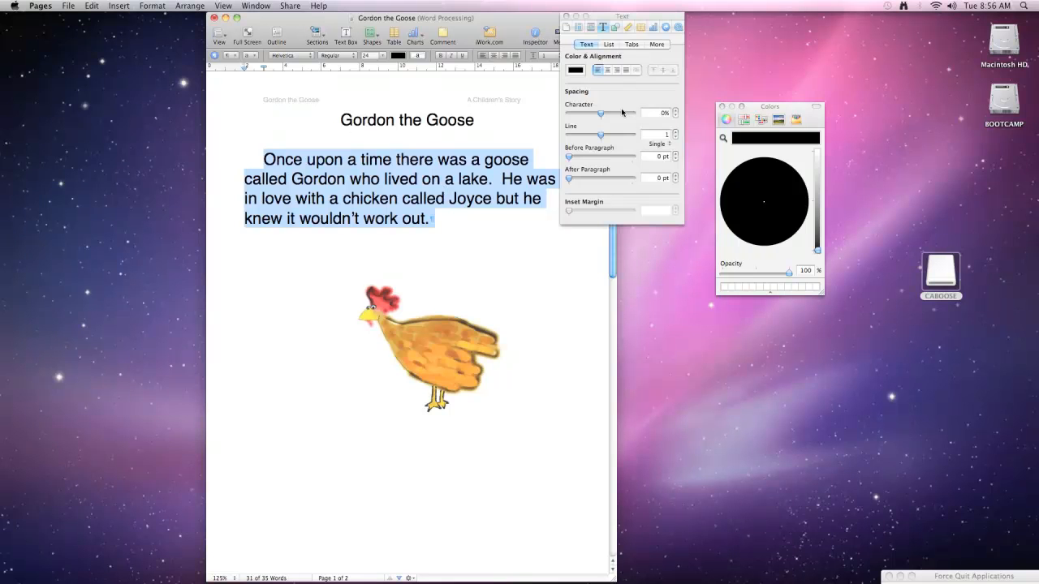
{"action": "left_click", "coordinate": [565, 27]}
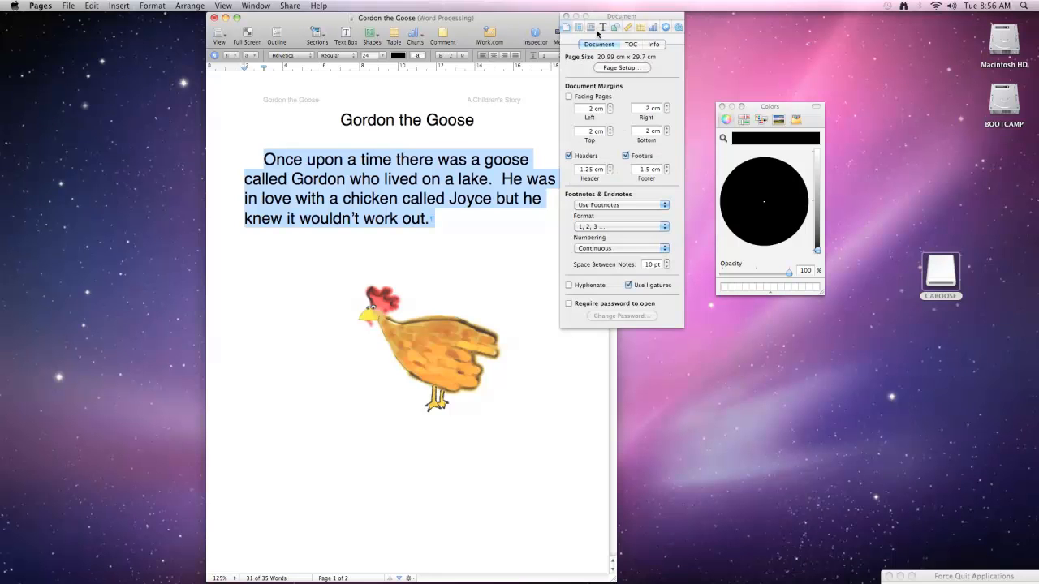
{"action": "left_click", "coordinate": [602, 28]}
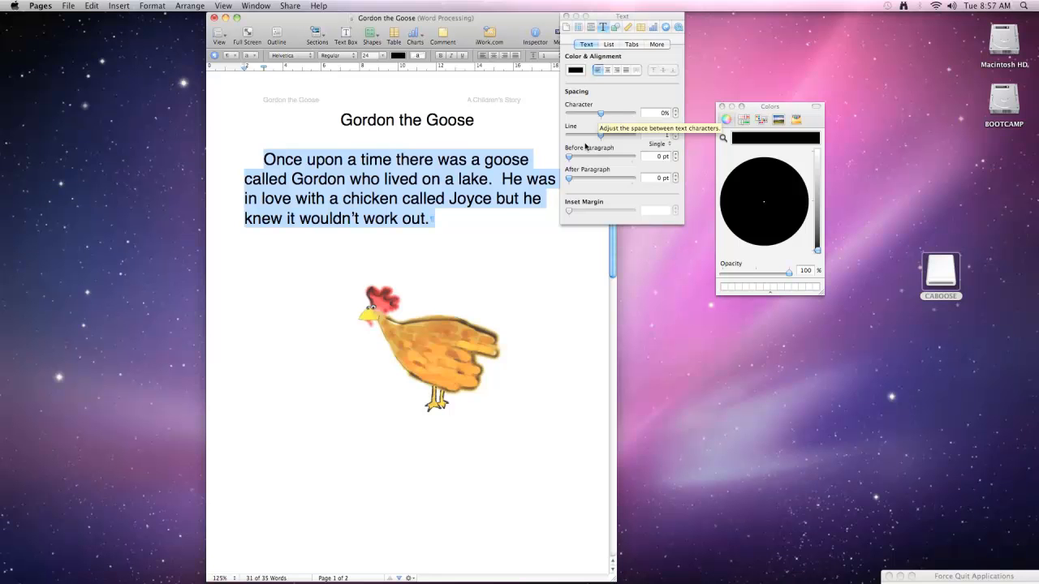
Reselect the story paragraph and try adjusting its line spacing with the Inspector's slider.
{"action": "left_click", "coordinate": [443, 147]}
{"action": "left_click_drag", "start_coordinate": [267, 159], "coordinate": [297, 130]}
{"action": "left_click", "coordinate": [424, 479]}
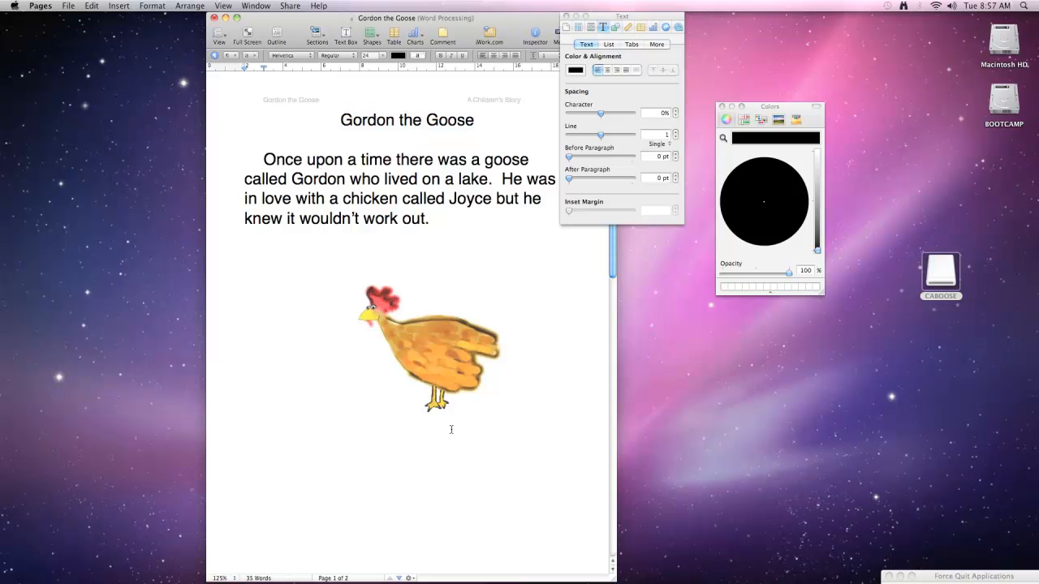
{"action": "mouse_move", "coordinate": [600, 134]}
{"action": "left_mouse_down"}
{"action": "mouse_move", "coordinate": [620, 137]}
{"action": "mouse_move", "coordinate": [610, 137]}
{"action": "left_mouse_up"}
{"action": "left_click_drag", "start_coordinate": [266, 159], "coordinate": [455, 217]}
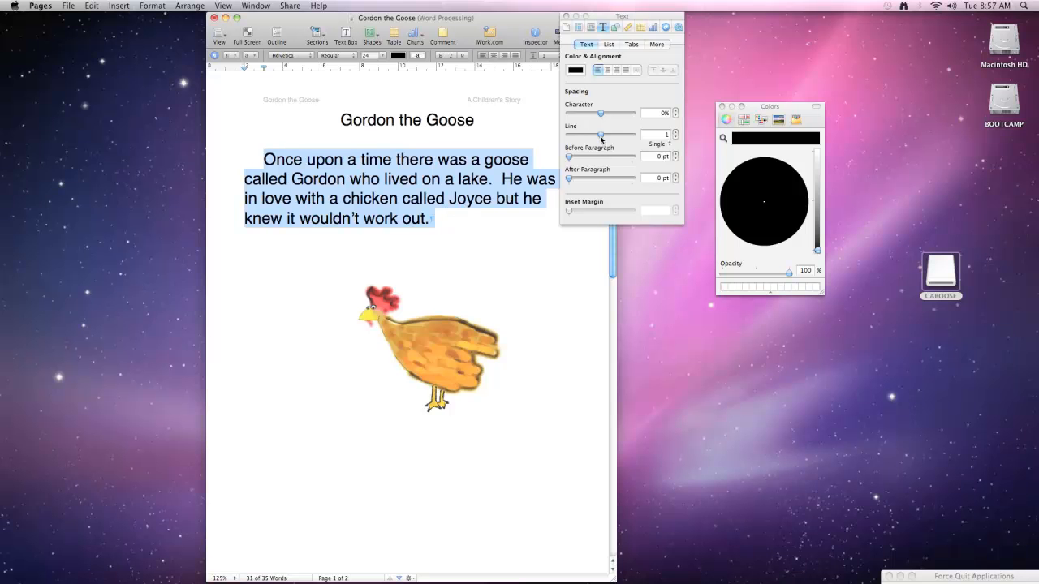
{"action": "mouse_move", "coordinate": [600, 136]}
{"action": "left_mouse_down"}
{"action": "mouse_move", "coordinate": [610, 136]}
{"action": "mouse_move", "coordinate": [599, 138]}
{"action": "left_mouse_up"}
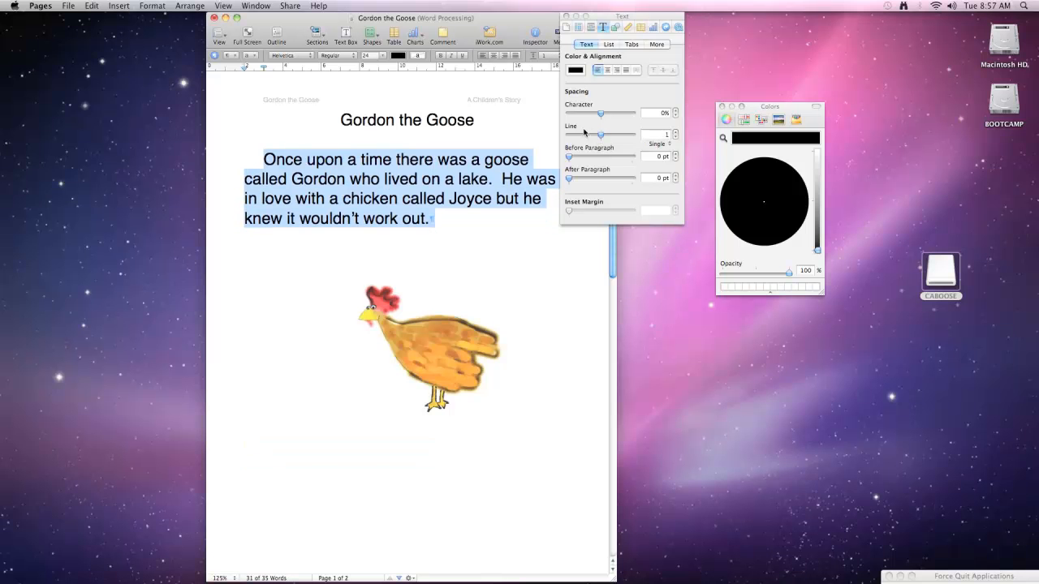